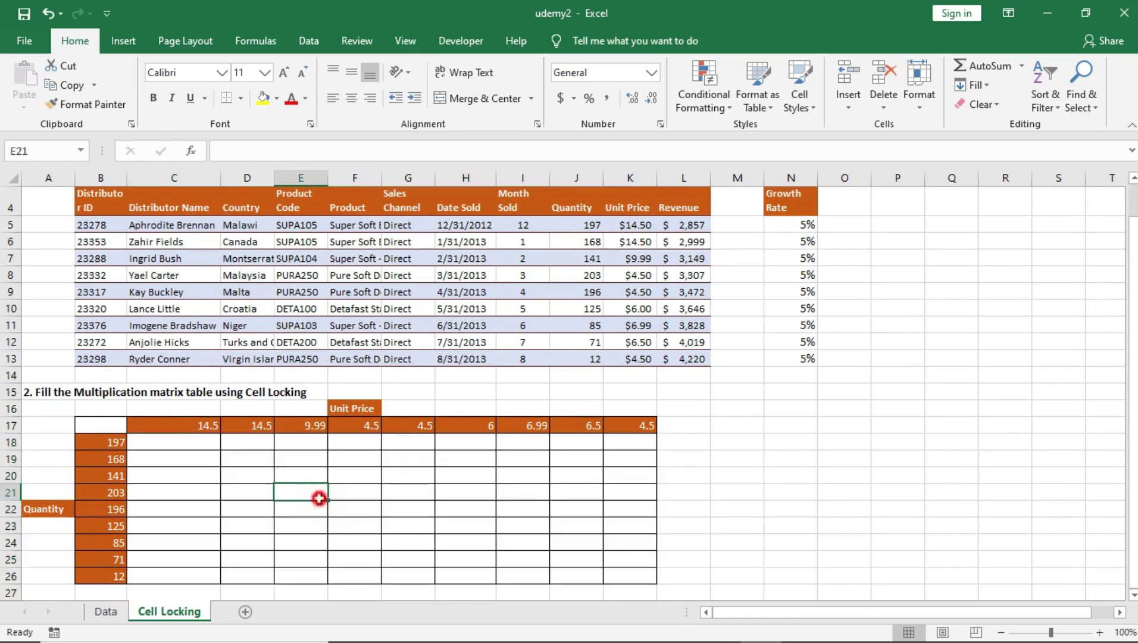
# Examine the empty multiplication matrix C18:K26, its first row and its first column
pyautogui.click(564, 547)
pyautogui.moveTo(152, 443); pyautogui.dragTo(630, 447)
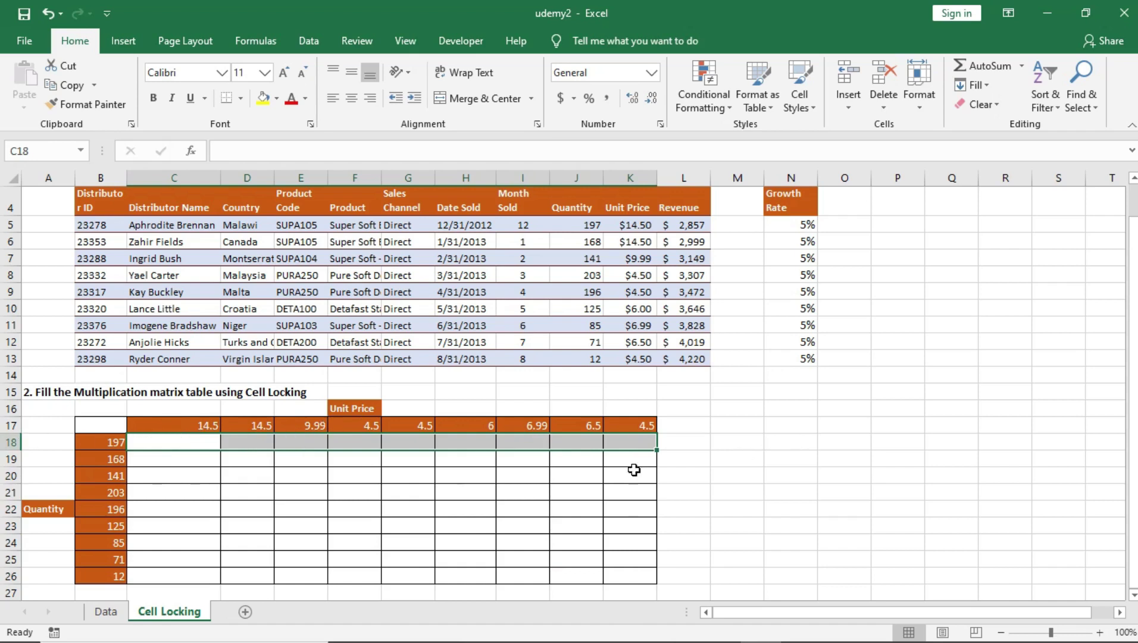
pyautogui.moveTo(186, 451); pyautogui.dragTo(183, 567)
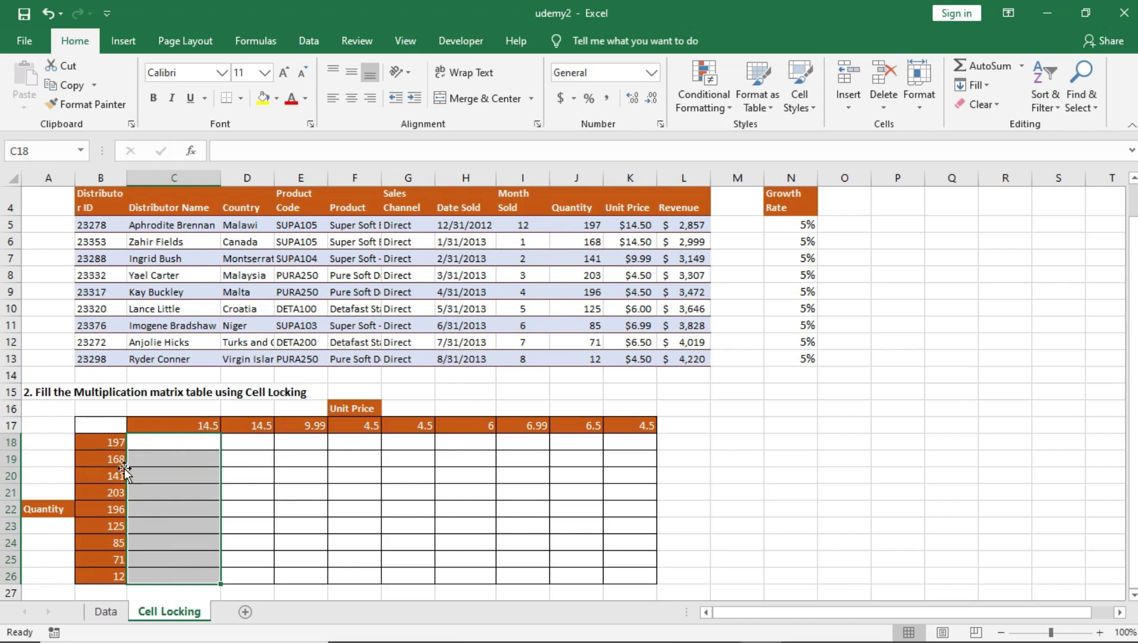
pyautogui.click(173, 441)
pyautogui.moveTo(198, 493); pyautogui.dragTo(642, 586)
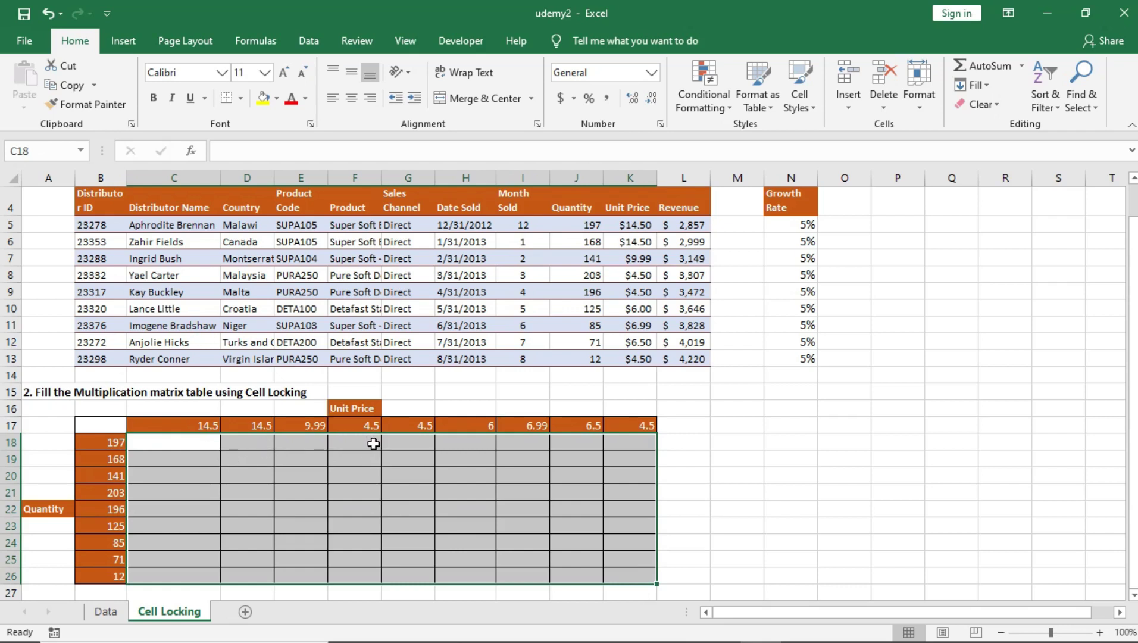
pyautogui.click(173, 438)
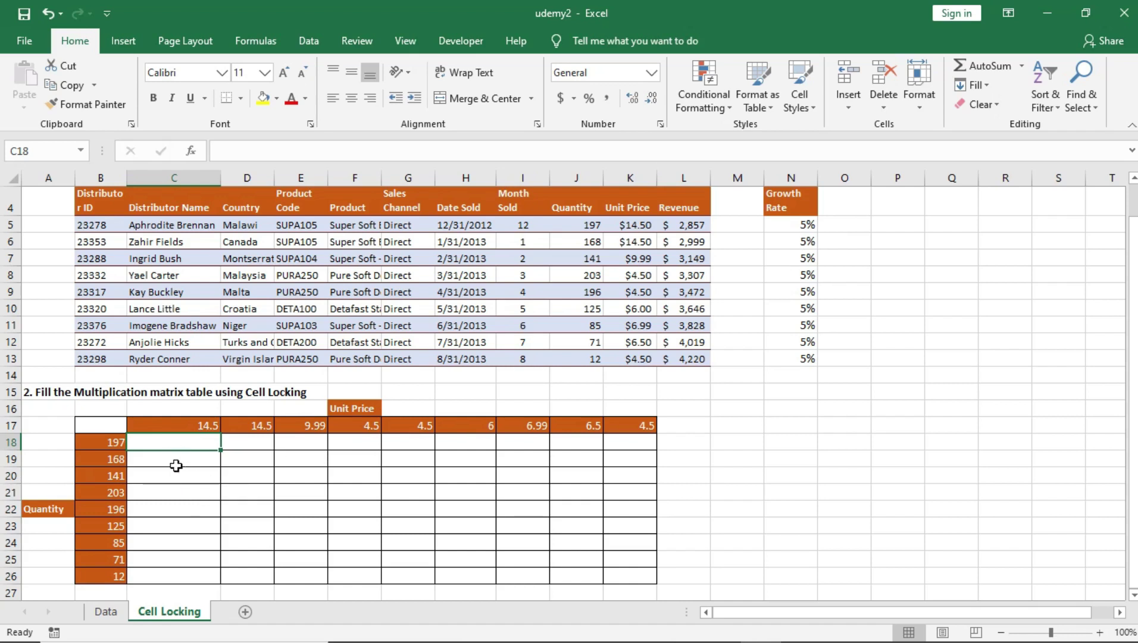
pyautogui.scroll(-2, 193, 494)
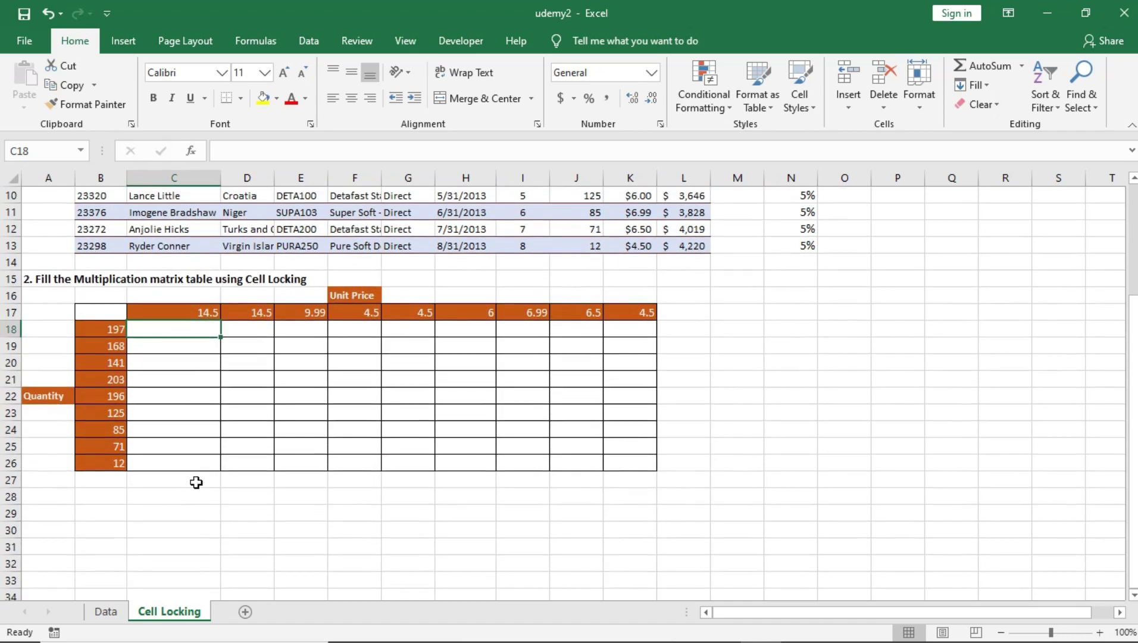
pyautogui.scroll(2, 207, 469)
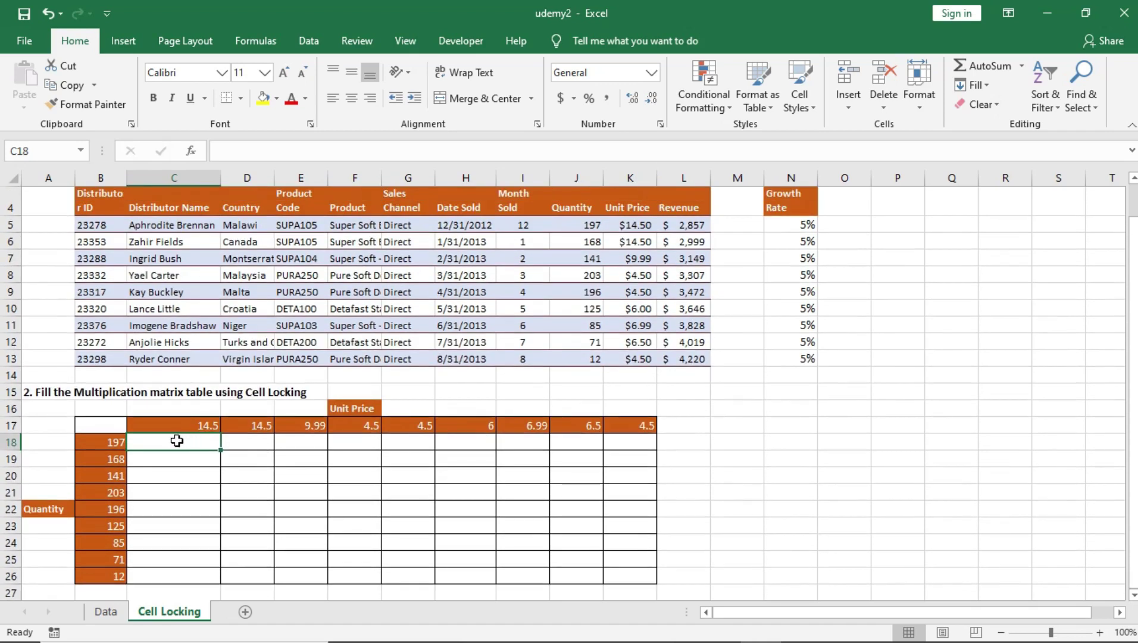
# Enter the formula =B18*C17 in cell C18 to multiply the first quantity by the first unit price
pyautogui.doubleClick(176, 440)
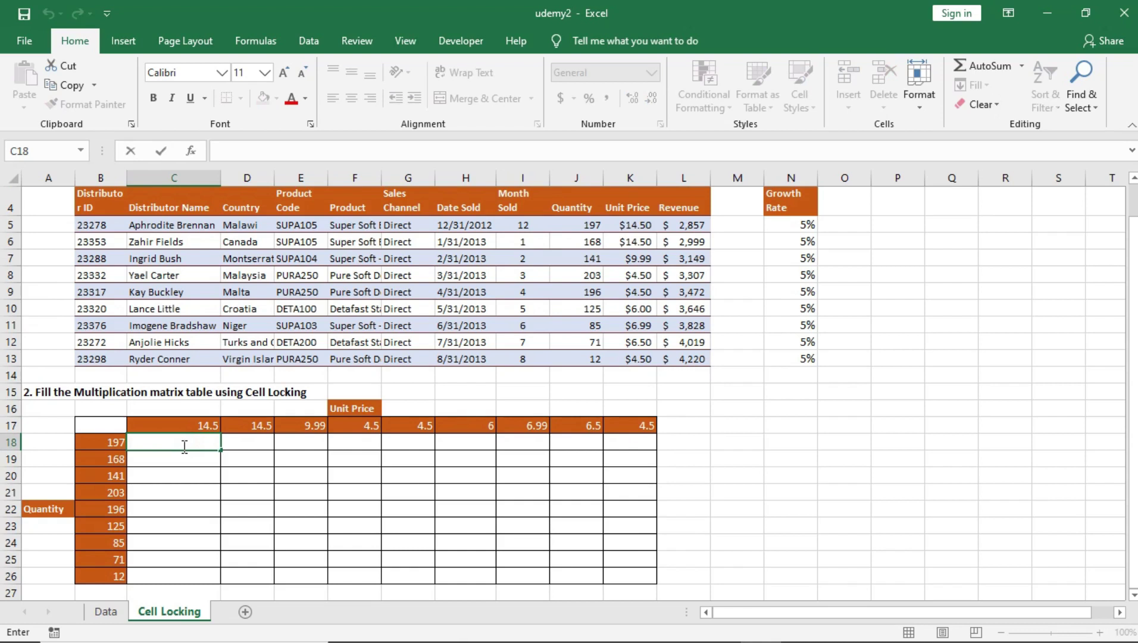
pyautogui.click(112, 442)
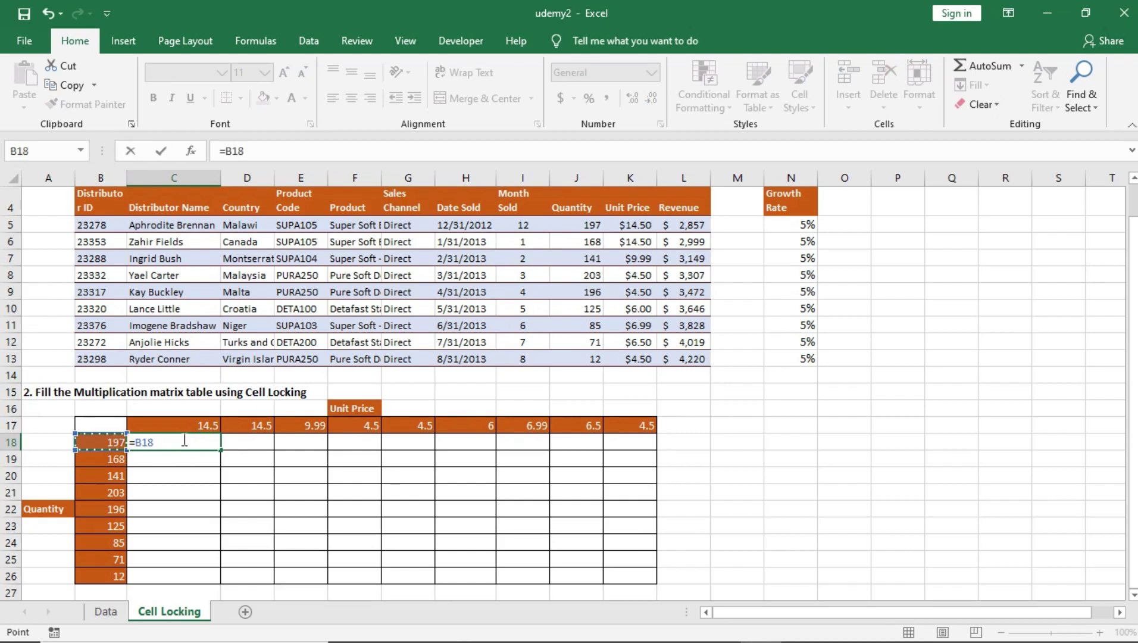
pyautogui.write('*')
pyautogui.click(194, 422)
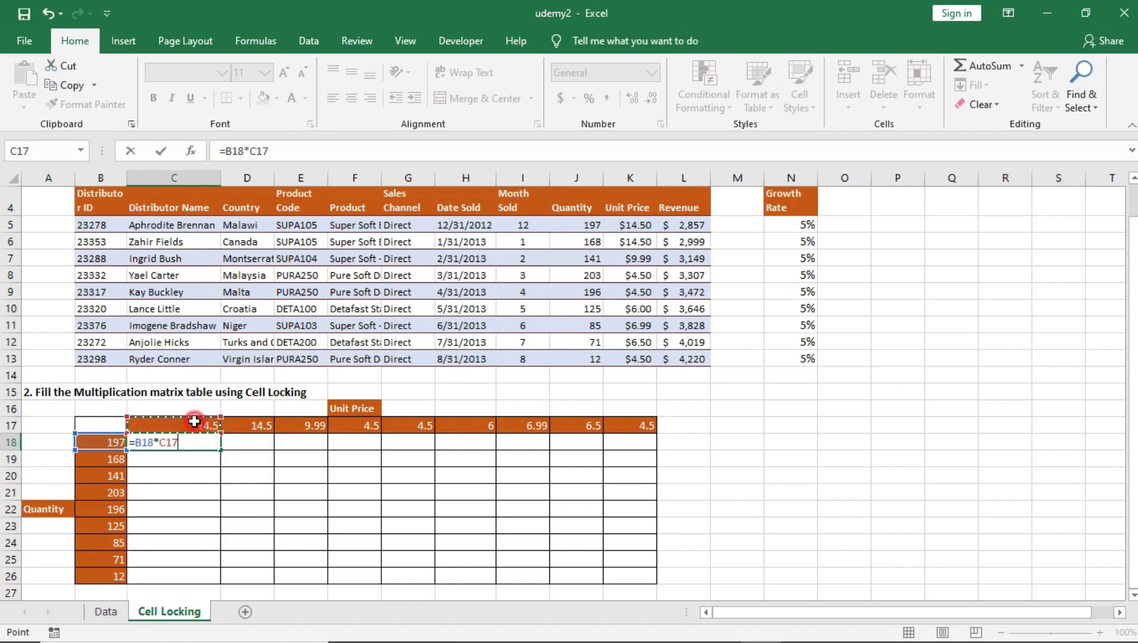
pyautogui.press('Return')
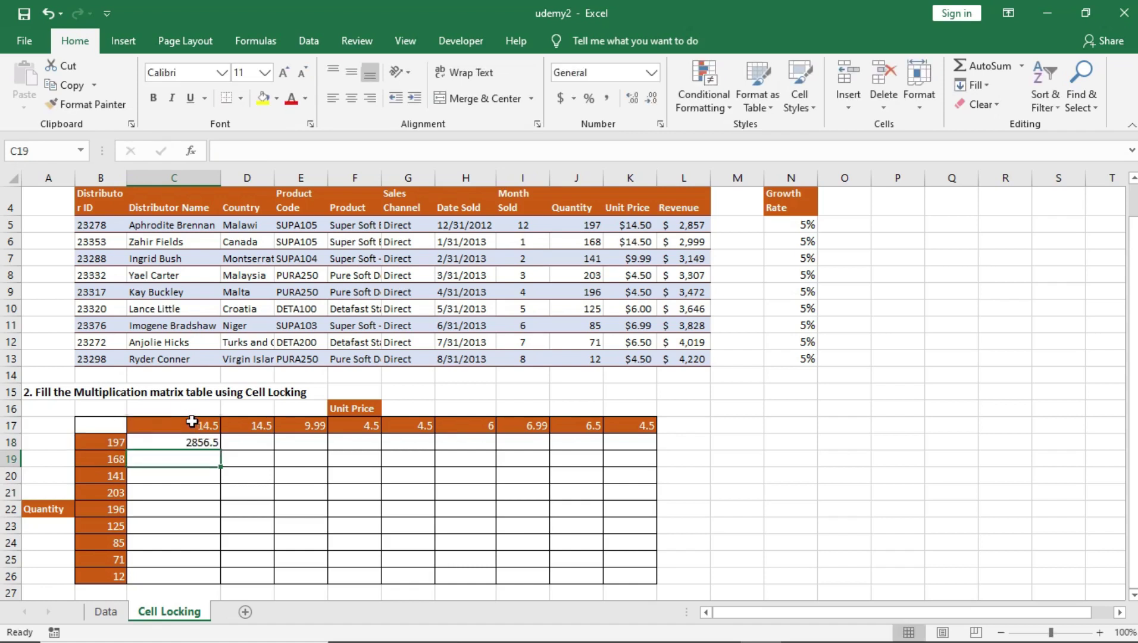
# Review C18's formula against the unit prices in C17:K17, the quantities in B18:B26 and the matrix area it must cover
pyautogui.click(196, 421)
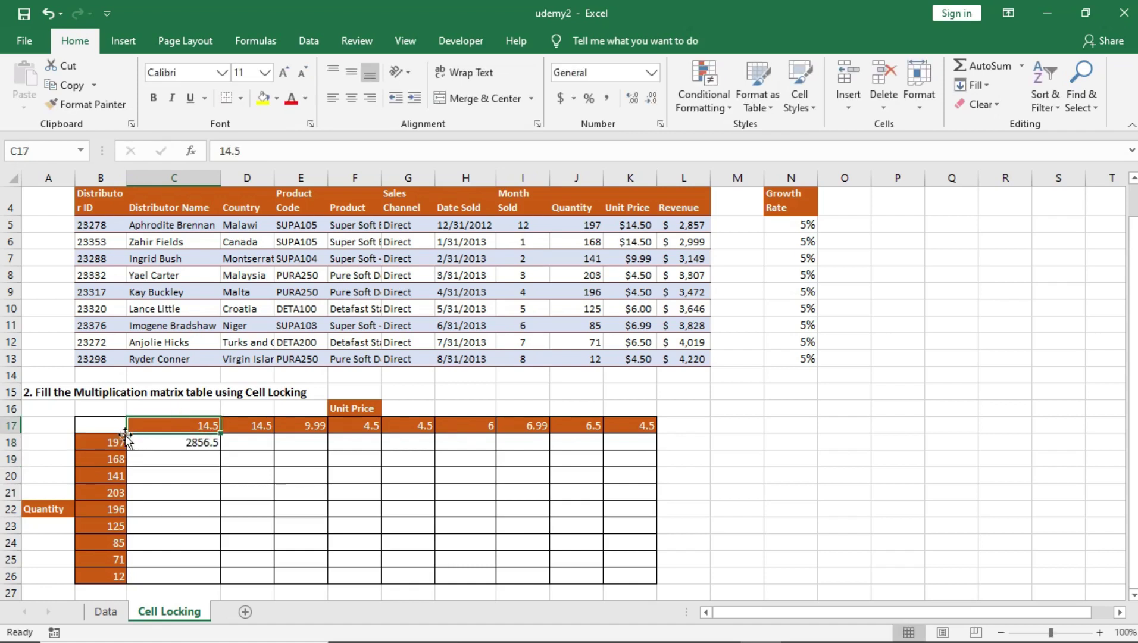
pyautogui.click(110, 442)
pyautogui.click(168, 441)
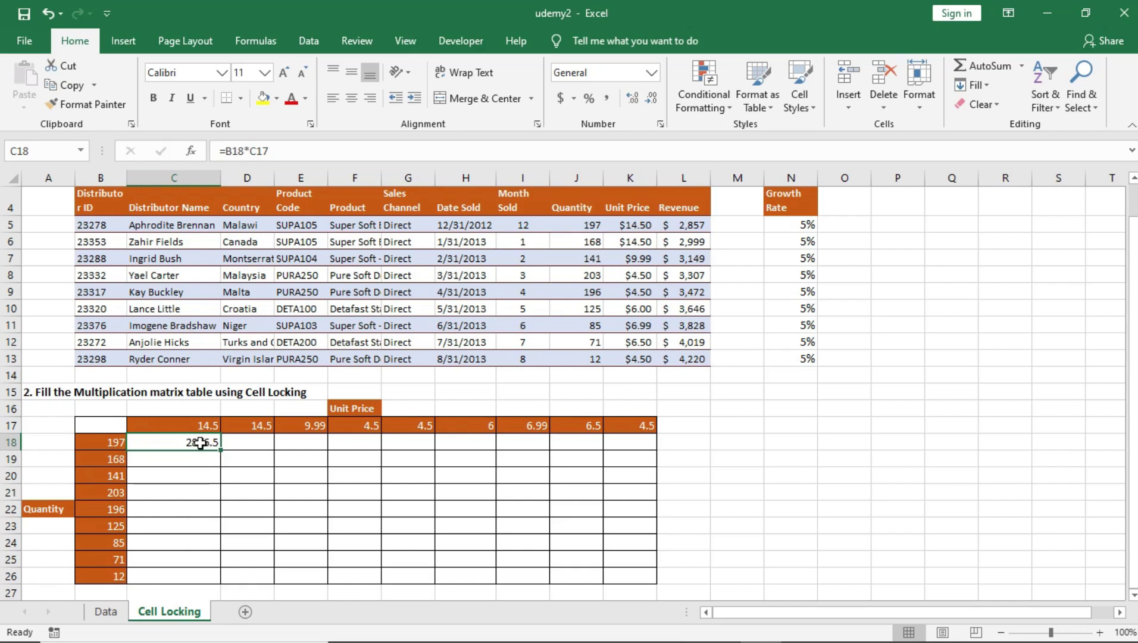
pyautogui.moveTo(196, 442); pyautogui.dragTo(177, 578)
pyautogui.moveTo(203, 442); pyautogui.dragTo(648, 572)
pyautogui.click(433, 475)
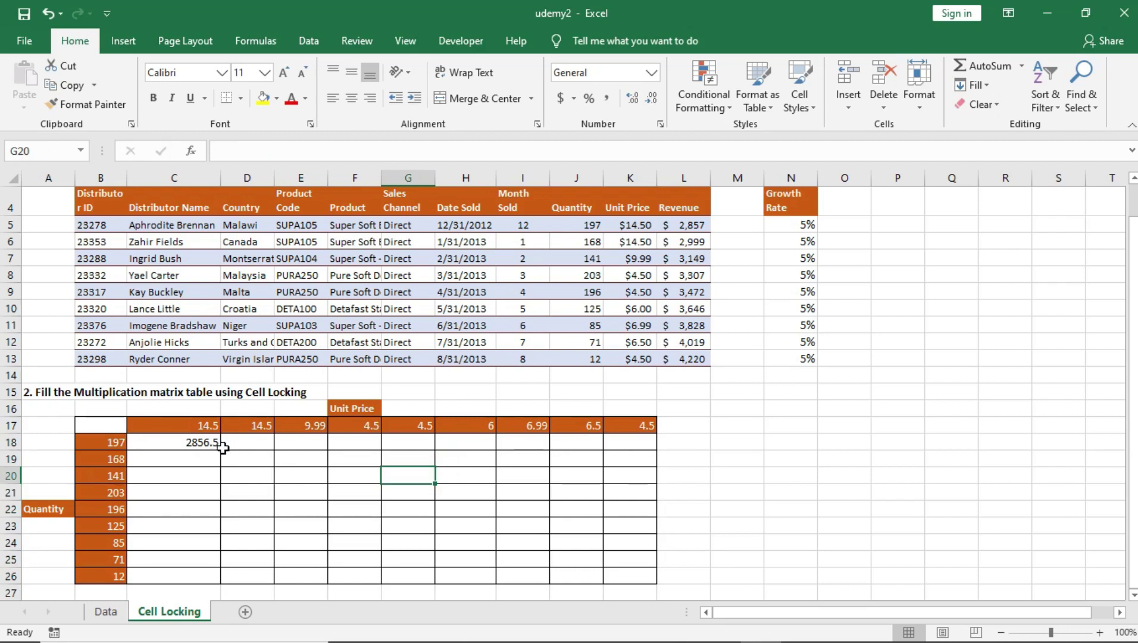
pyautogui.doubleClick(190, 444)
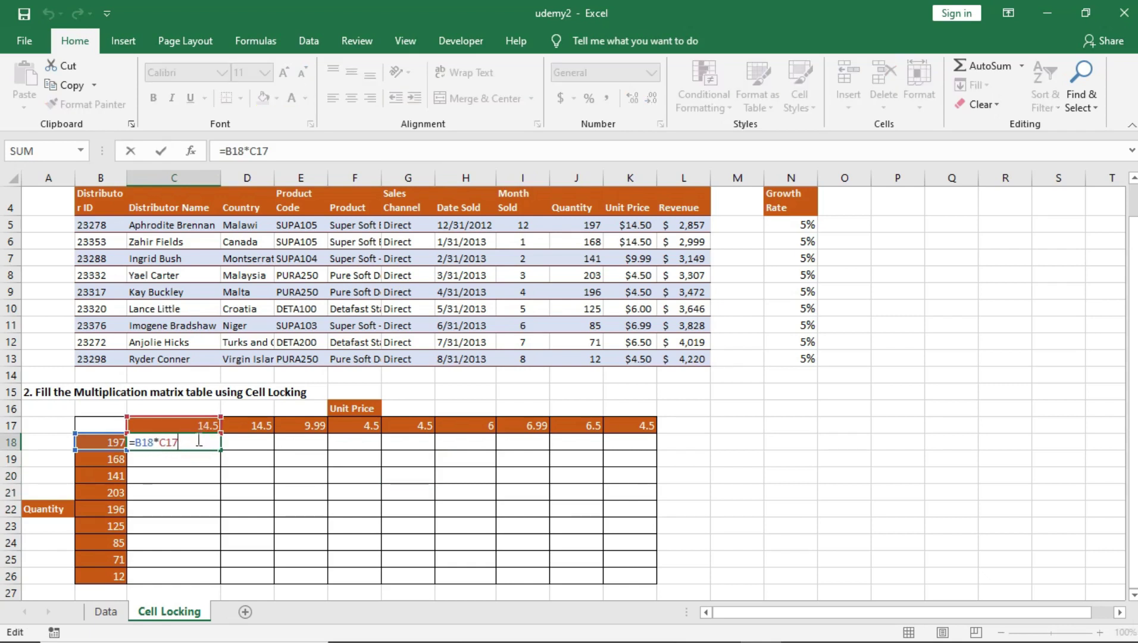
pyautogui.press('Return')
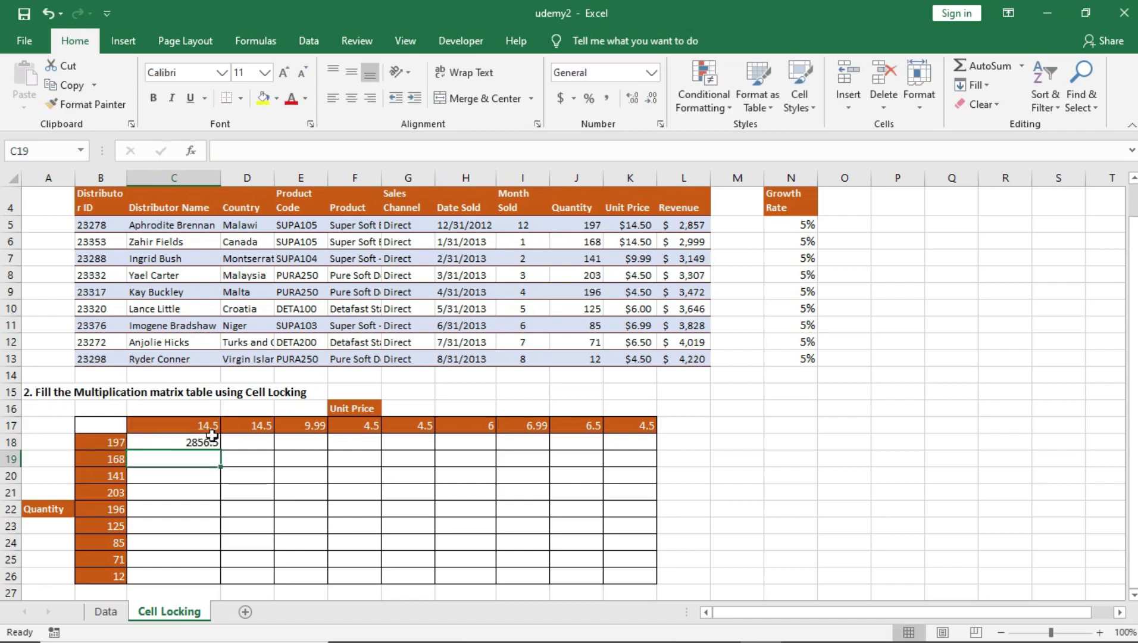
pyautogui.moveTo(167, 424); pyautogui.dragTo(622, 426)
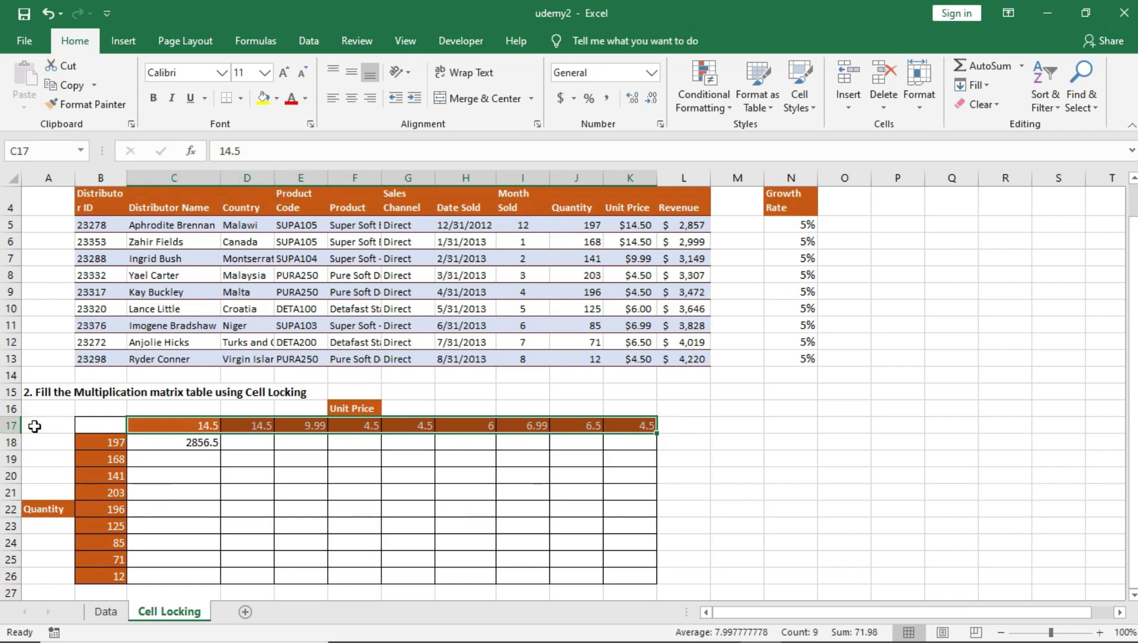
pyautogui.moveTo(116, 446); pyautogui.dragTo(116, 576)
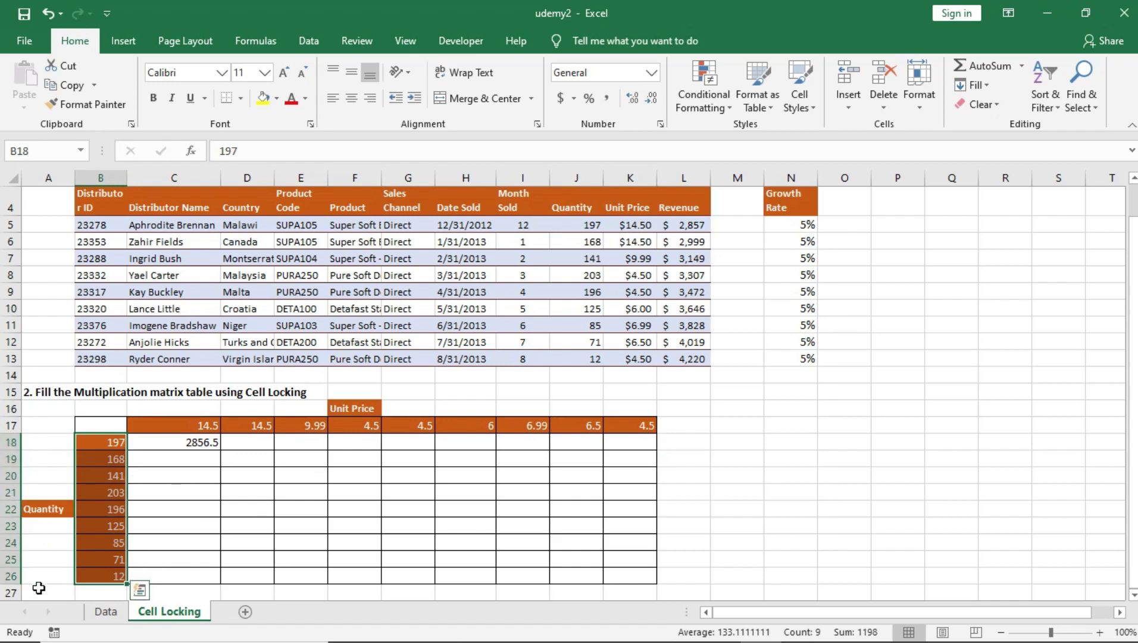
pyautogui.moveTo(113, 443); pyautogui.dragTo(121, 567)
pyautogui.moveTo(162, 427); pyautogui.dragTo(648, 424)
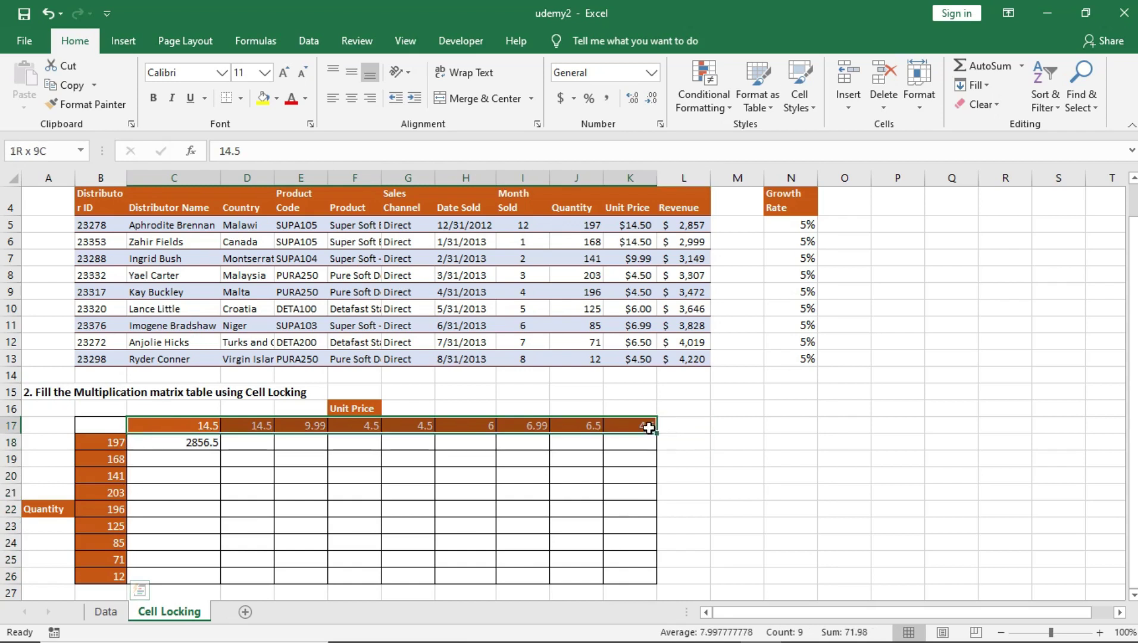
pyautogui.click(209, 445)
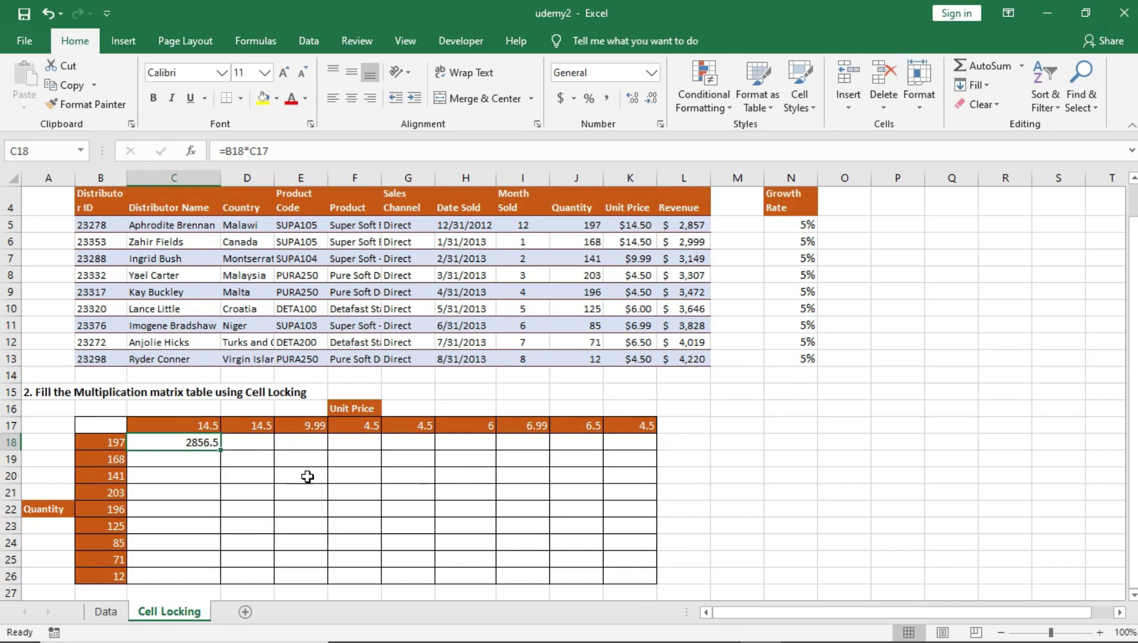
# Lock the quantity column and the unit price row in C18's formula, making it =$B18*C$17
pyautogui.doubleClick(194, 441)
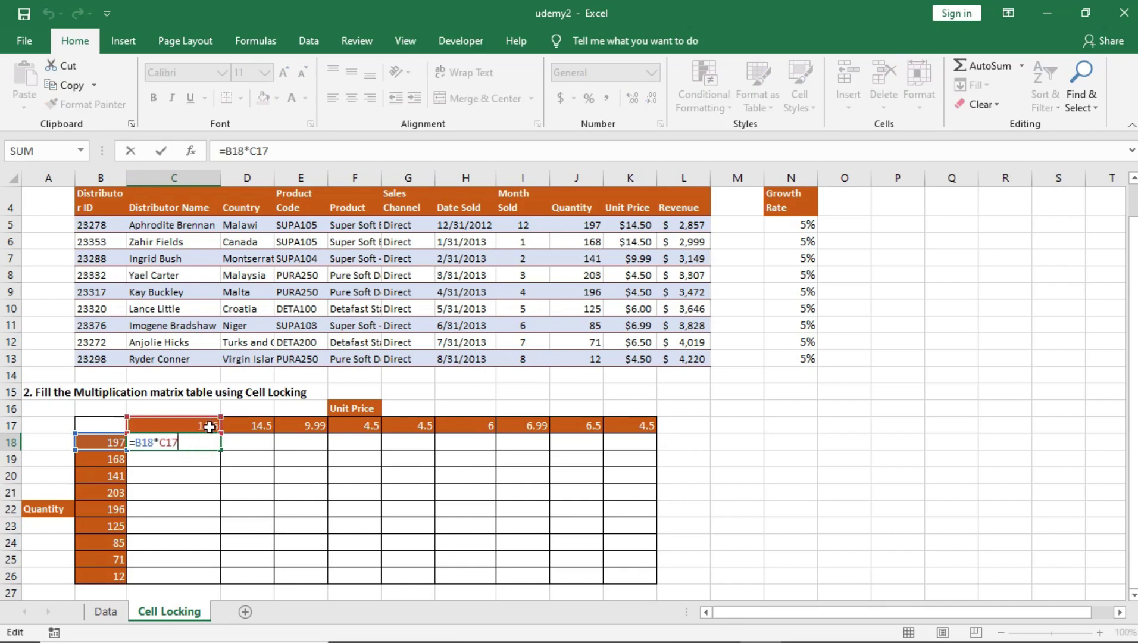
pyautogui.click(166, 441)
pyautogui.click(167, 442)
pyautogui.write('$')
pyautogui.moveTo(135, 442); pyautogui.dragTo(151, 442)
pyautogui.press('F4')
pyautogui.press('F4')
pyautogui.press('F4')
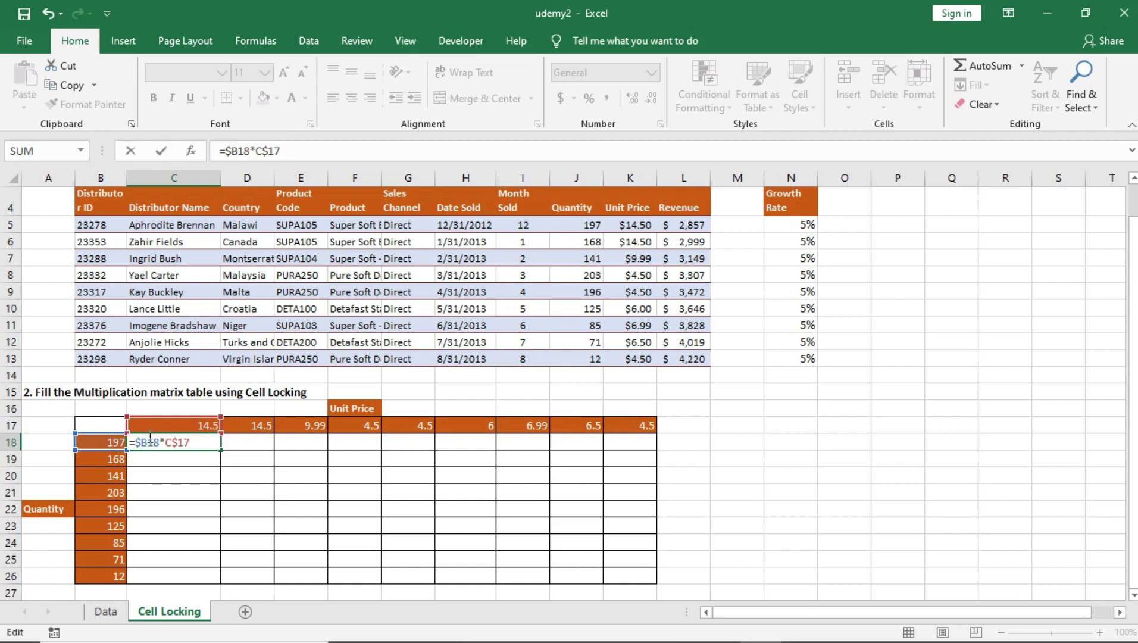
pyautogui.moveTo(136, 443); pyautogui.dragTo(160, 444)
pyautogui.moveTo(169, 441); pyautogui.dragTo(201, 446)
pyautogui.press('Return')
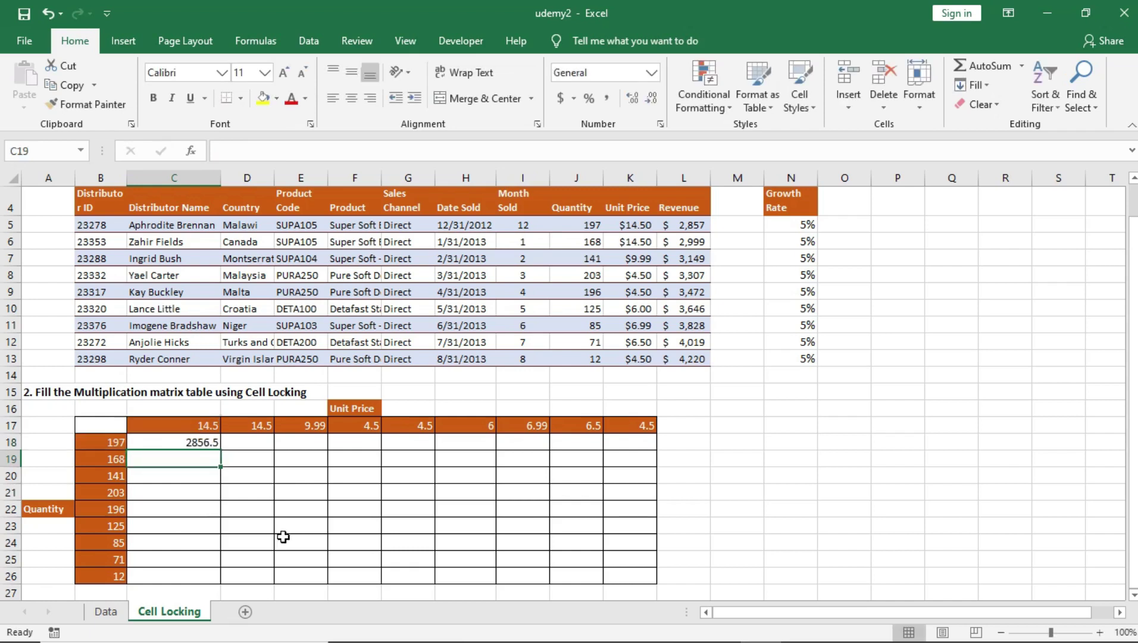
# Fill the C18 formula across to K18 and down through row 26 to complete the matrix
pyautogui.click(202, 443)
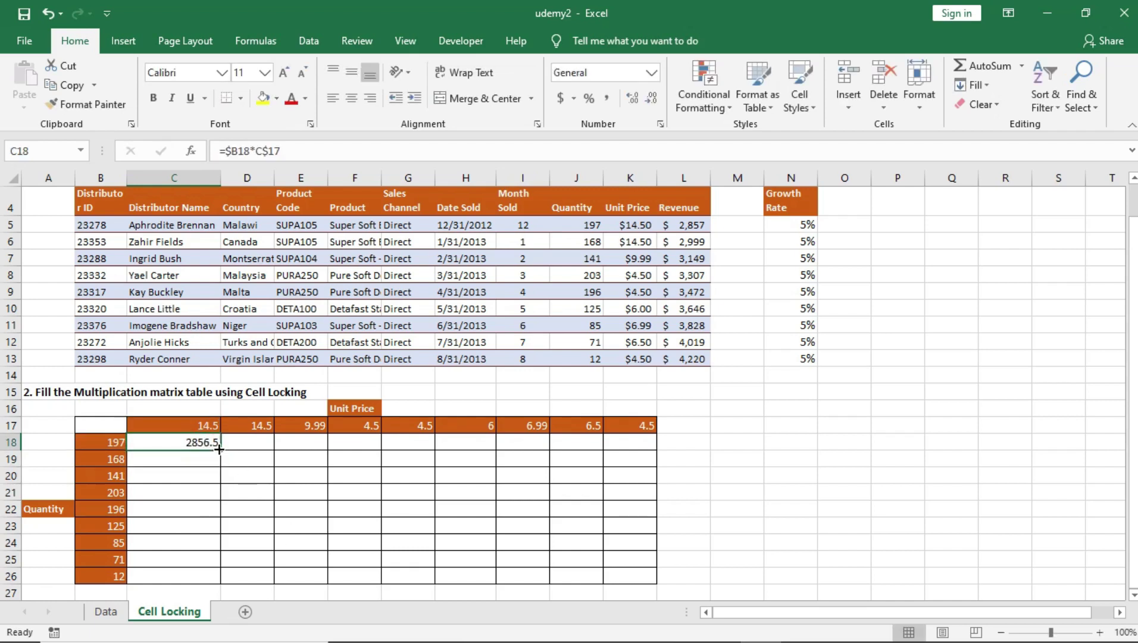
pyautogui.moveTo(220, 450); pyautogui.dragTo(652, 447)
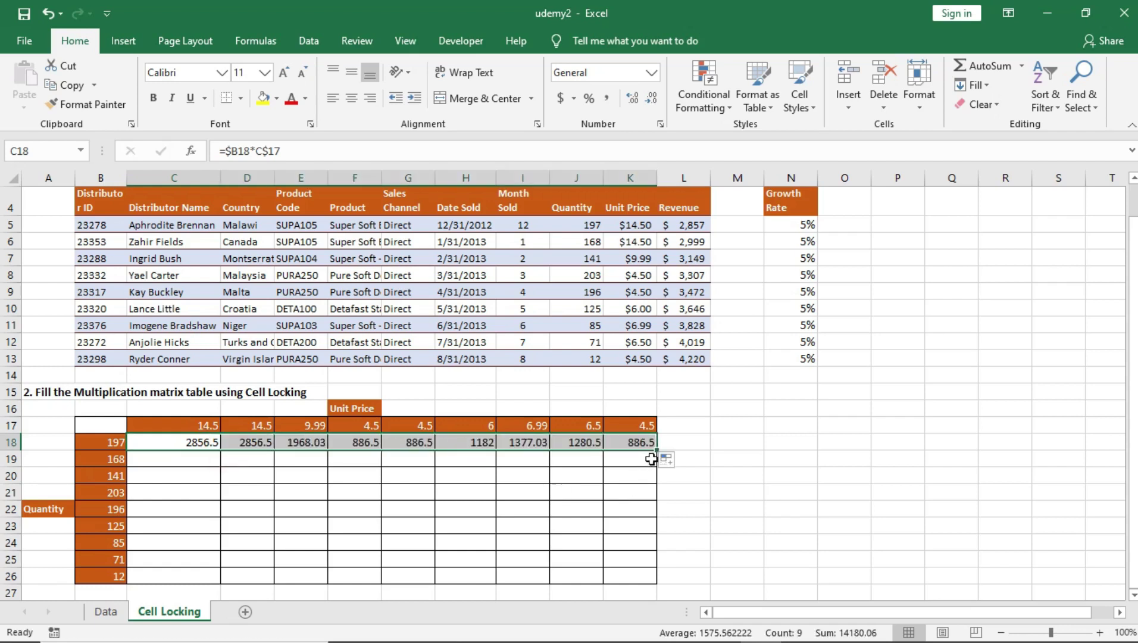
pyautogui.moveTo(657, 451); pyautogui.dragTo(657, 582)
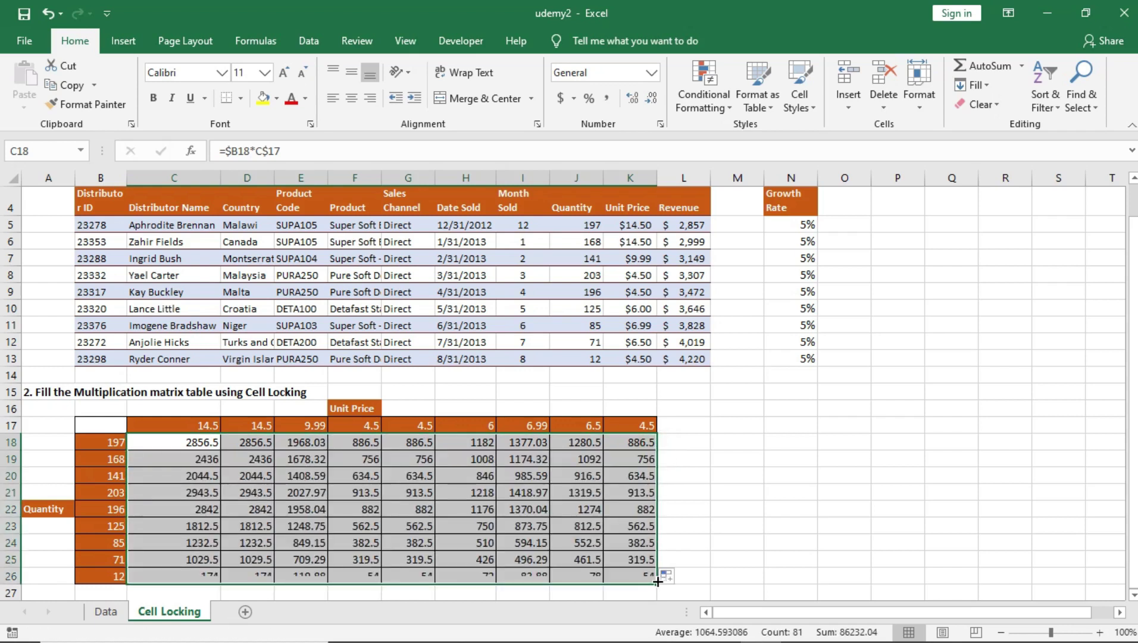
# Spot-check the filled formulas in several cells throughout the matrix C18:K26
pyautogui.click(412, 493)
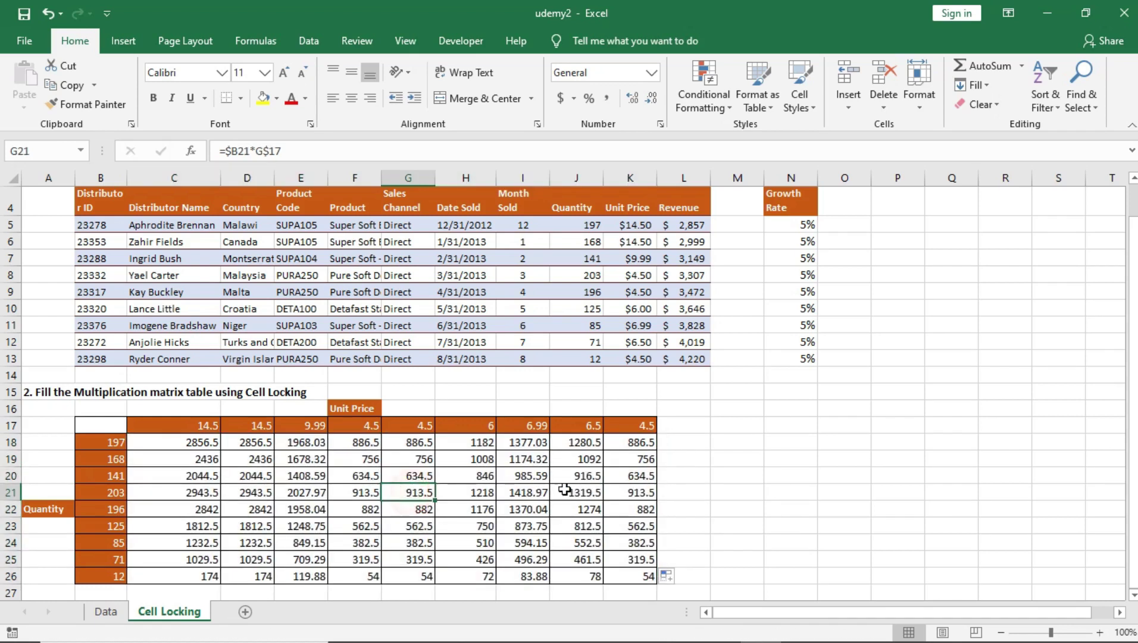
pyautogui.click(351, 492)
pyautogui.click(528, 533)
pyautogui.moveTo(570, 482); pyautogui.dragTo(570, 485)
pyautogui.click(536, 541)
pyautogui.click(263, 529)
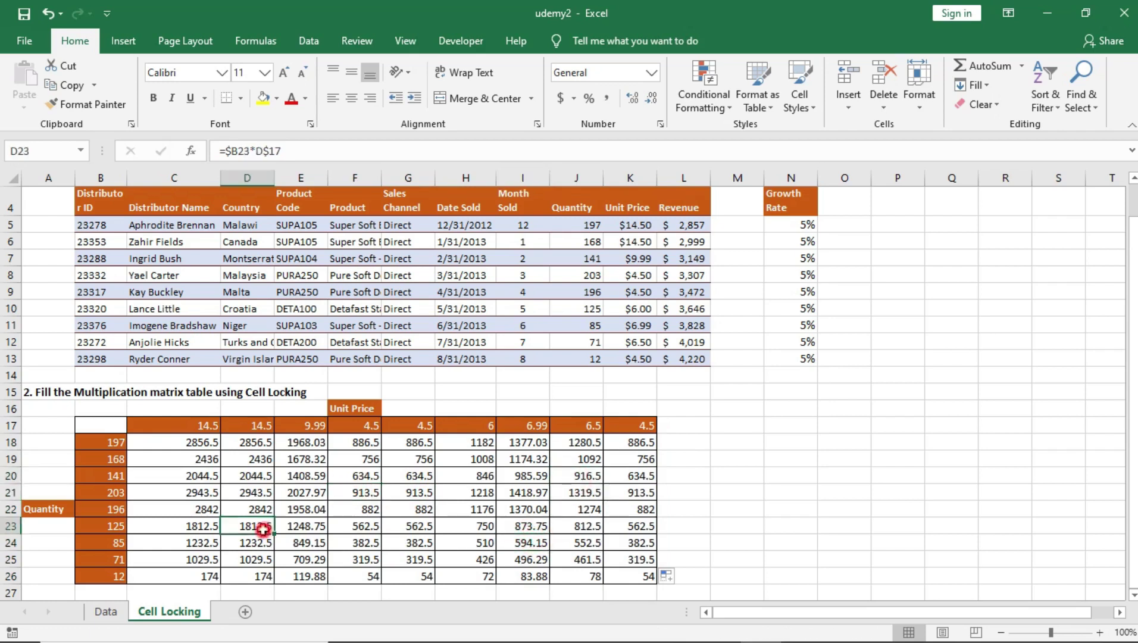
pyautogui.click(205, 479)
pyautogui.click(208, 526)
pyautogui.click(200, 559)
pyautogui.moveTo(163, 441); pyautogui.dragTo(631, 578)
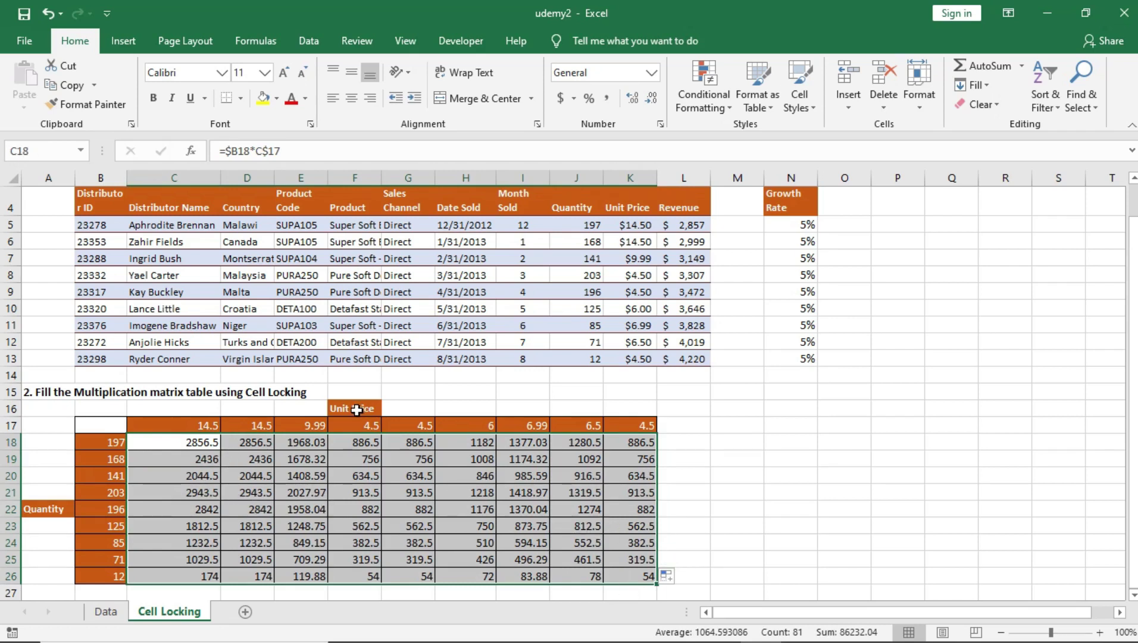
pyautogui.scroll(-2, 356, 410)
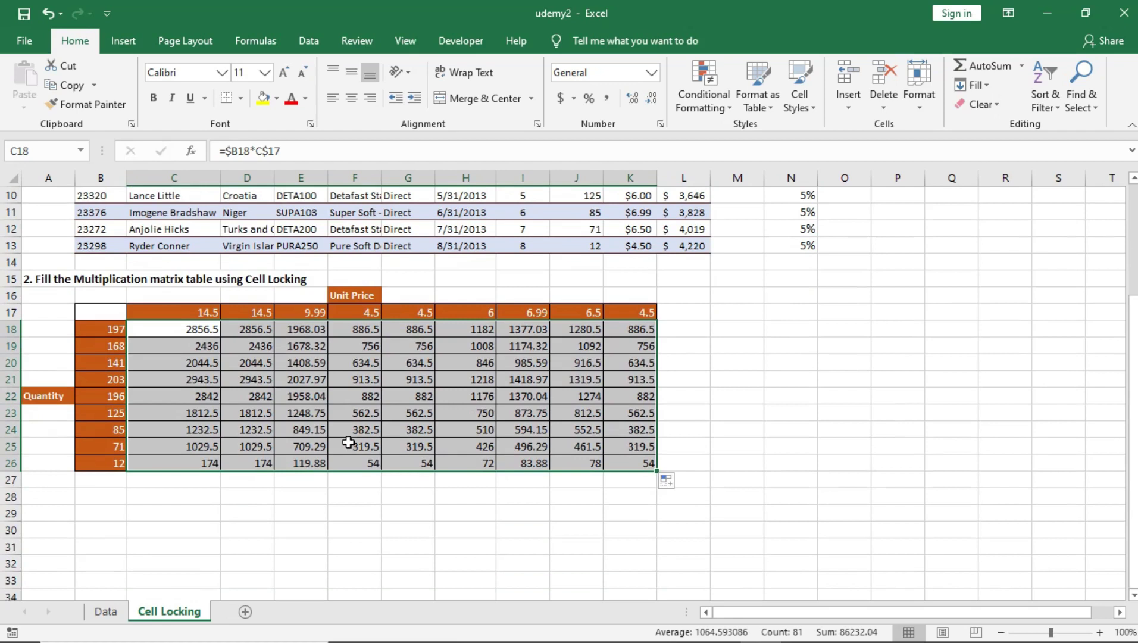
pyautogui.scroll(2, 348, 443)
pyautogui.scroll(-4, 348, 444)
pyautogui.scroll(5, 348, 444)
pyautogui.scroll(-2, 347, 443)
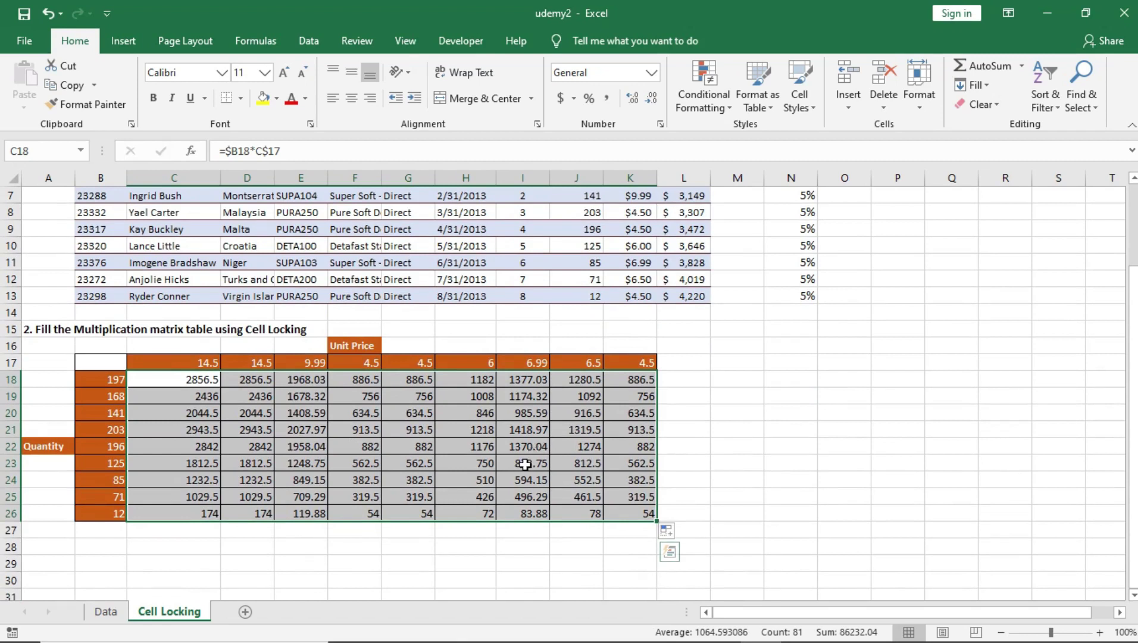
pyautogui.click(501, 456)
pyautogui.click(490, 528)
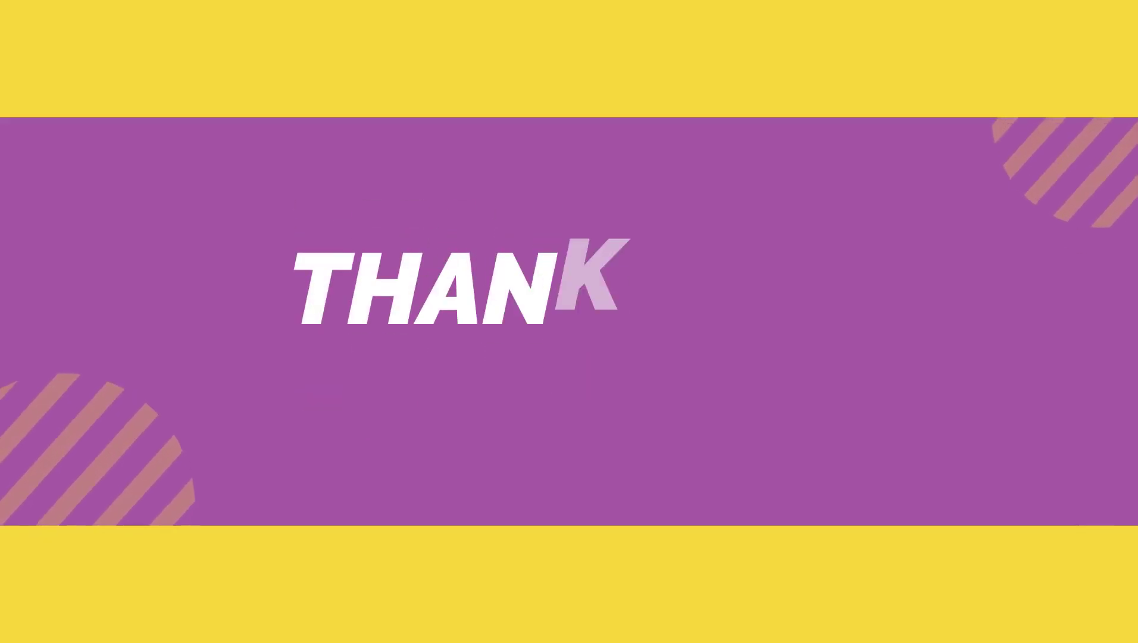